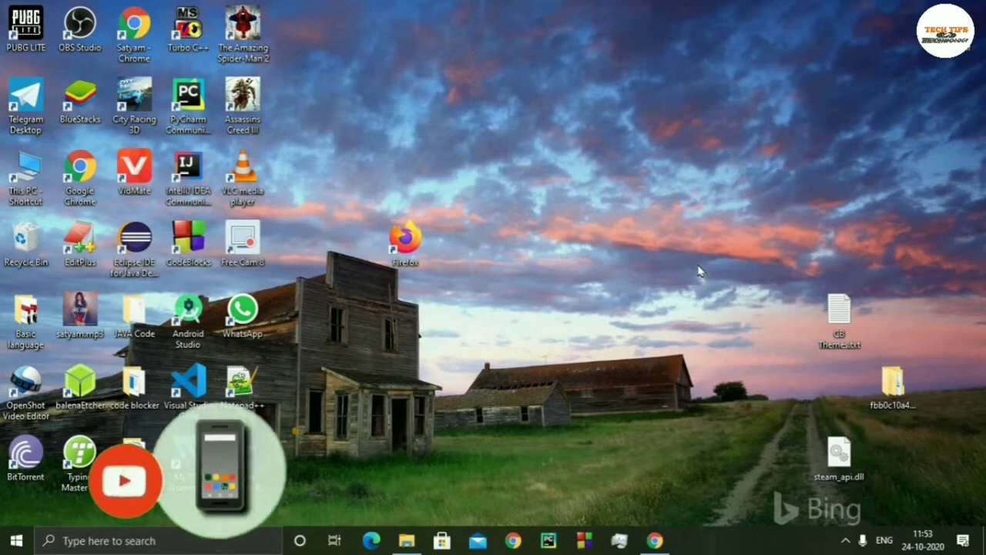
Launch OBS Studio from the desktop, maximize its window, and open the Output settings.
{"action": "right_click", "coordinate": [74, 46]}
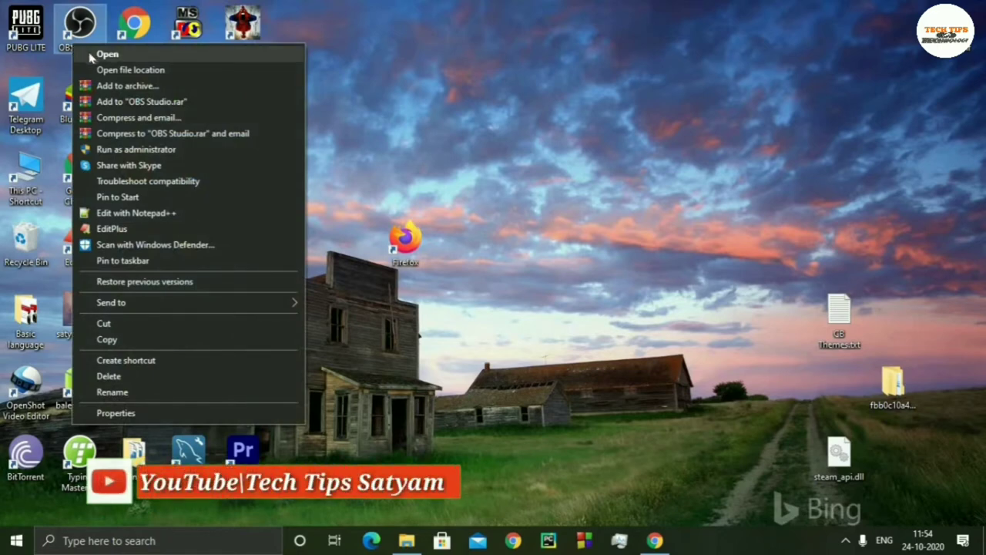
{"action": "left_click", "coordinate": [93, 55]}
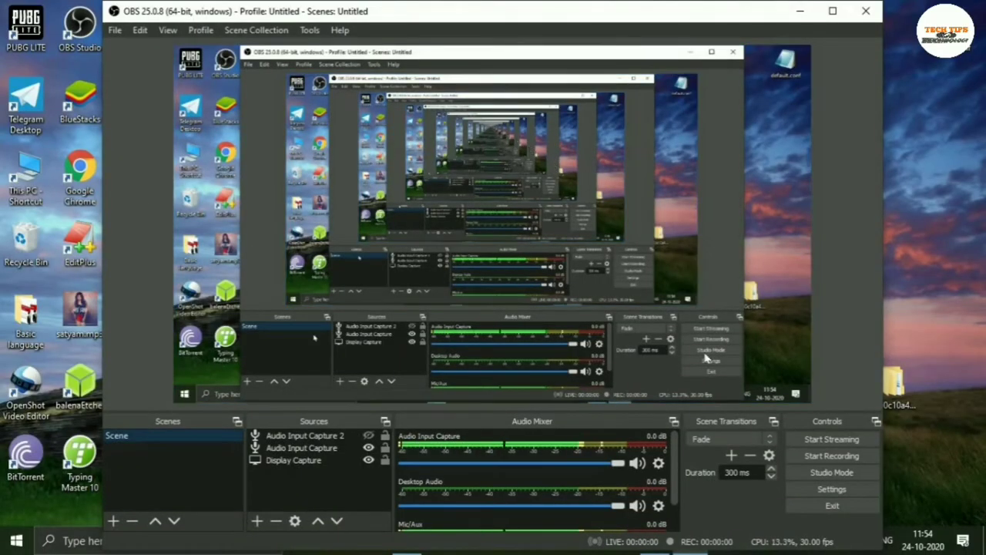
{"action": "left_click", "coordinate": [828, 14]}
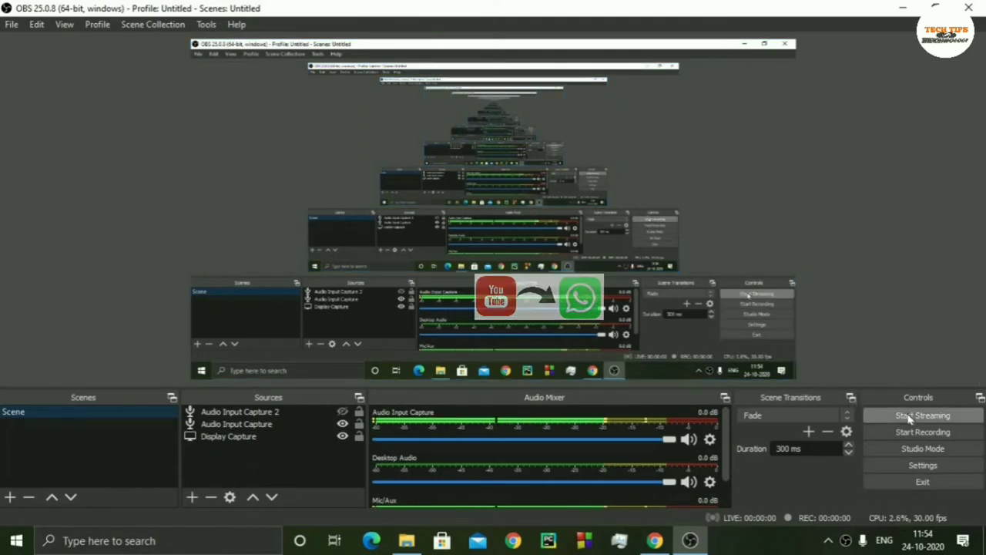
{"action": "left_click", "coordinate": [925, 465]}
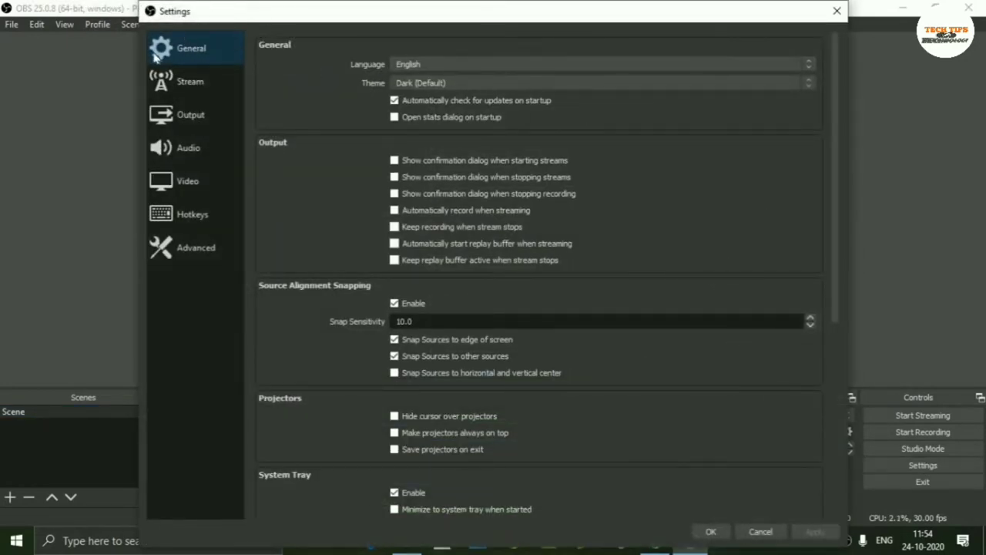
{"action": "left_click", "coordinate": [198, 114]}
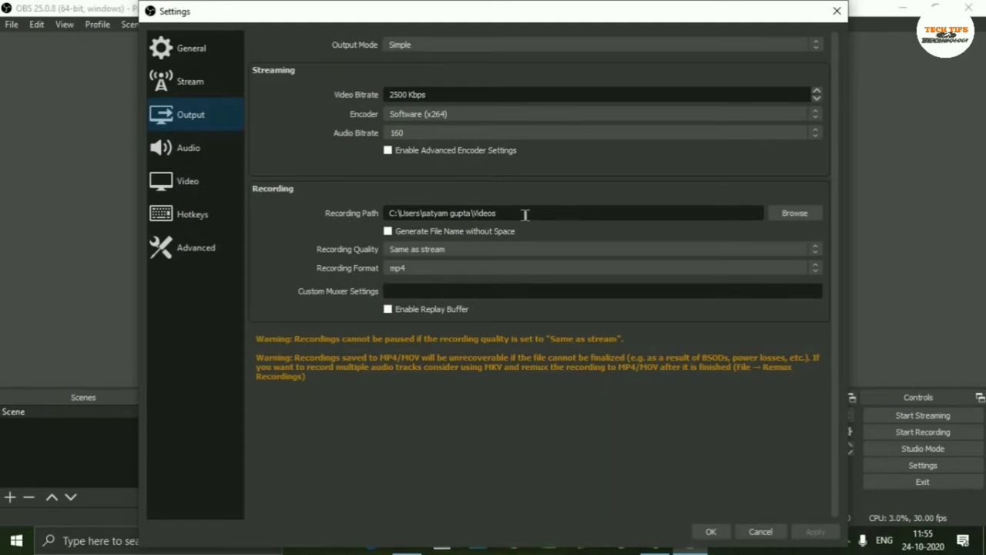
Examine the recording folder chooser, including 3D Objects, and the recording quality options without changing either.
{"action": "left_click", "coordinate": [796, 212]}
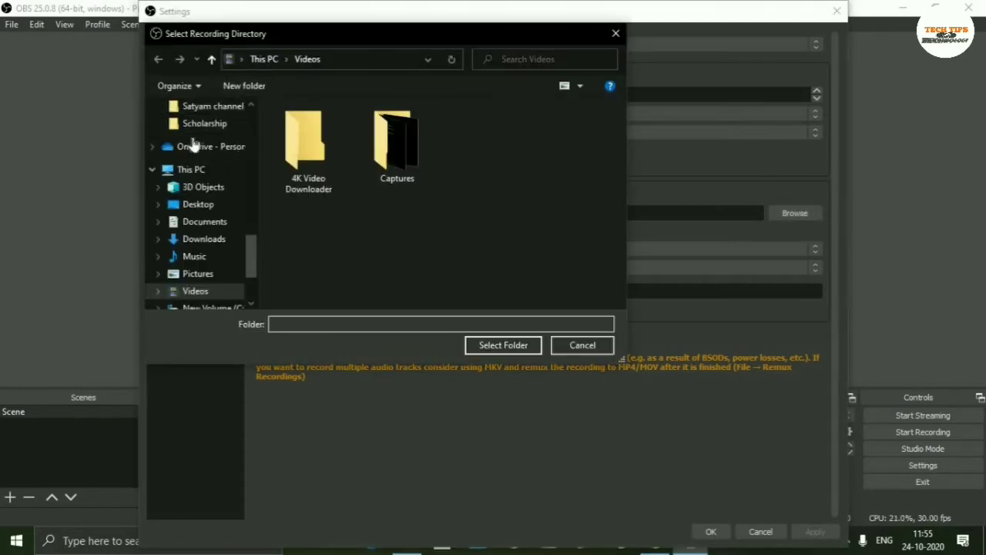
{"action": "scroll", "coordinate": [193, 145], "scroll_direction": "down", "scroll_amount": 1}
{"action": "left_click", "coordinate": [194, 155]}
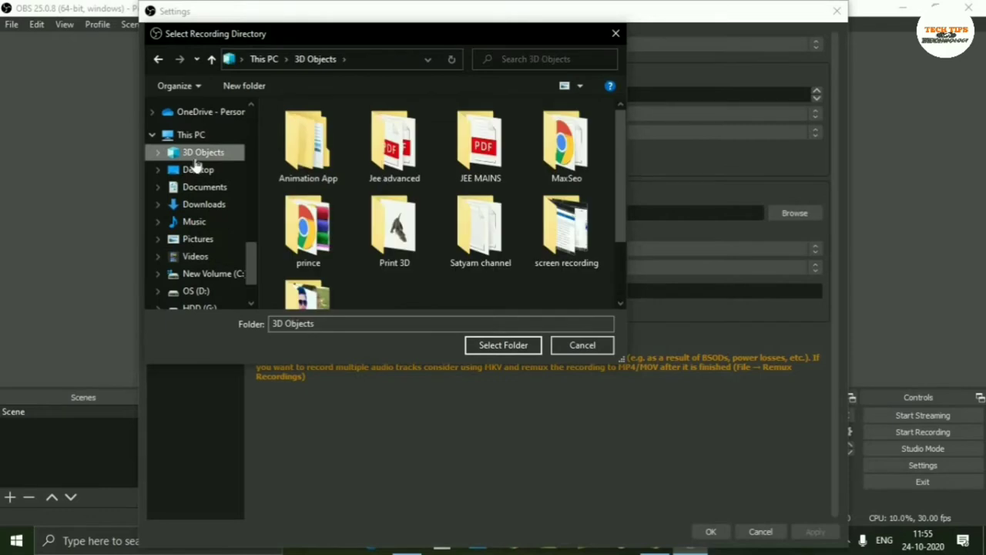
{"action": "left_click", "coordinate": [607, 37]}
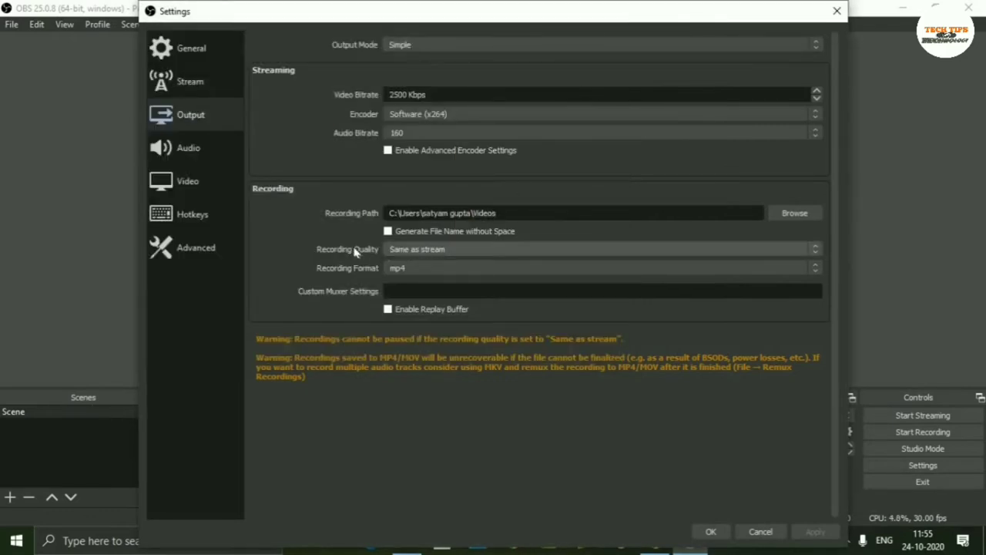
{"action": "left_click", "coordinate": [443, 255]}
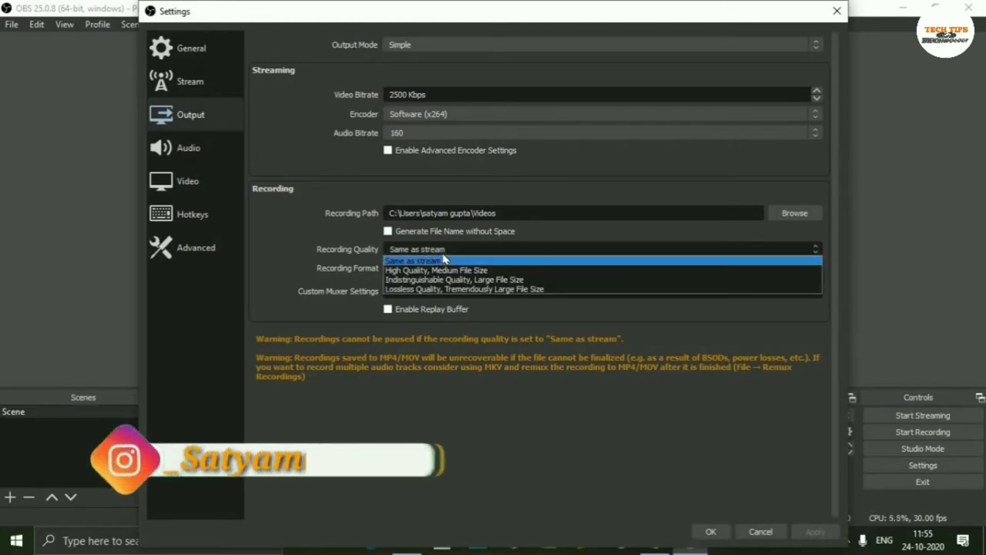
{"action": "left_click", "coordinate": [276, 242]}
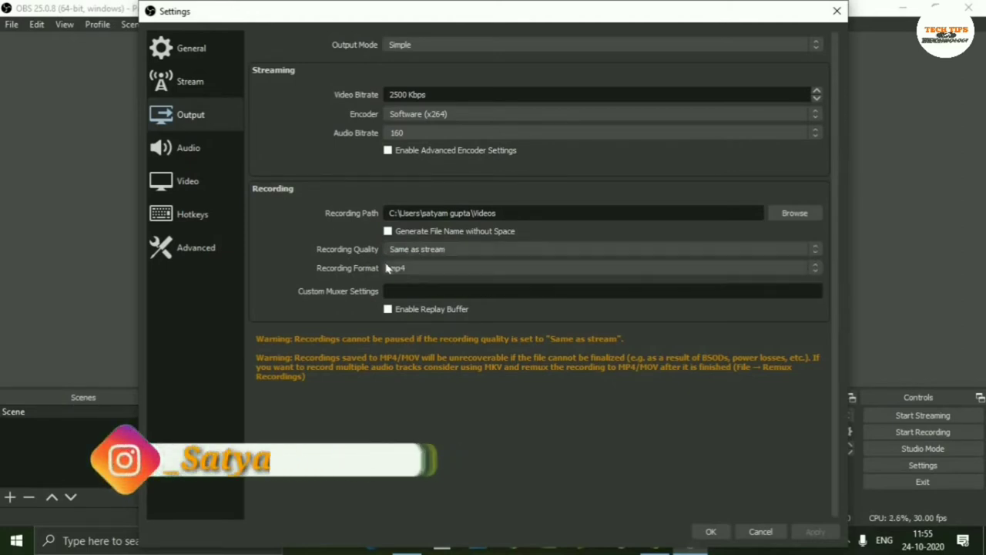
Try mkv as the recording format and switch it back to mp4.
{"action": "left_click", "coordinate": [401, 270]}
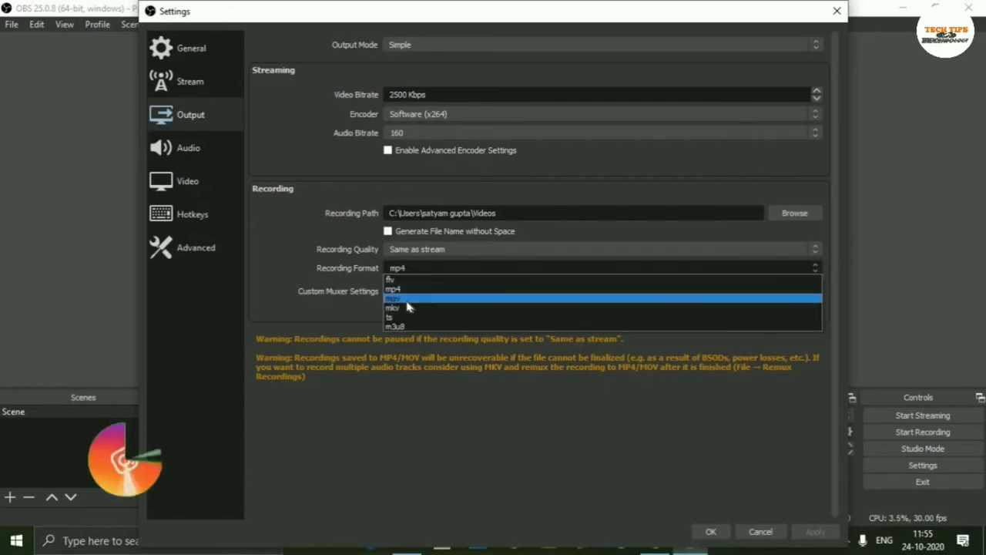
{"action": "left_click", "coordinate": [405, 308]}
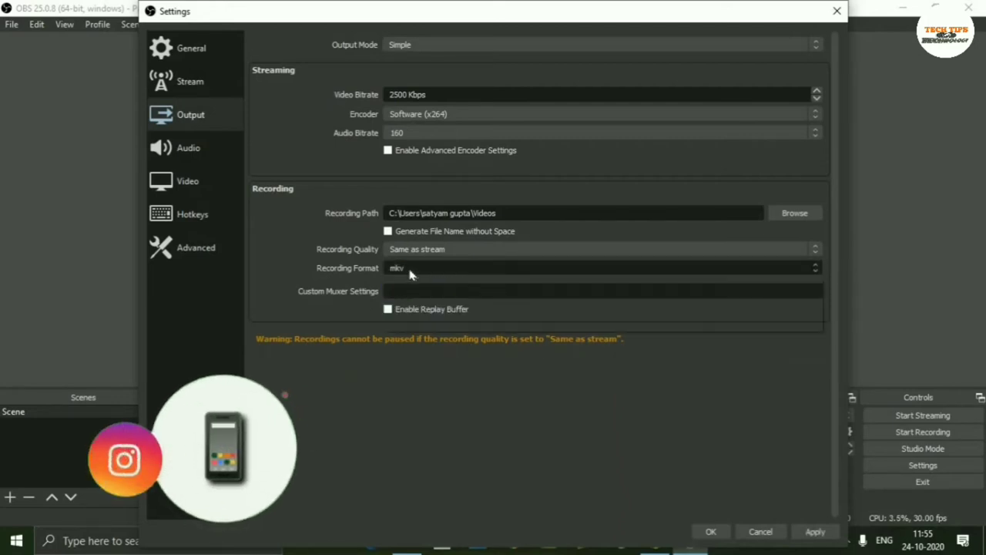
{"action": "left_click", "coordinate": [410, 271]}
{"action": "left_click", "coordinate": [412, 288]}
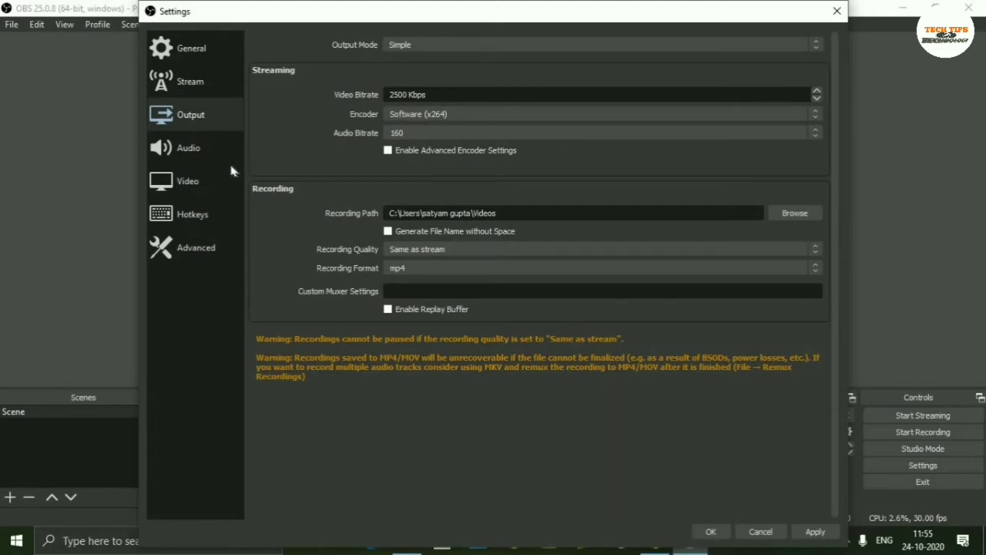
Review the Audio settings and close the settings dialog without saving changes.
{"action": "left_click", "coordinate": [205, 155]}
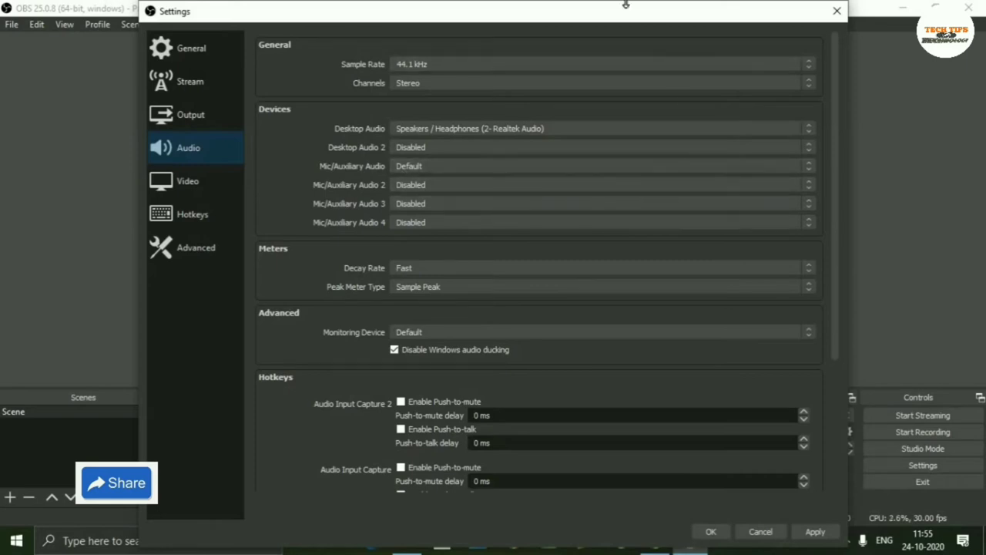
{"action": "mouse_move", "coordinate": [625, 6]}
{"action": "left_mouse_down"}
{"action": "mouse_move", "coordinate": [614, 49]}
{"action": "mouse_move", "coordinate": [626, 9]}
{"action": "left_mouse_up"}
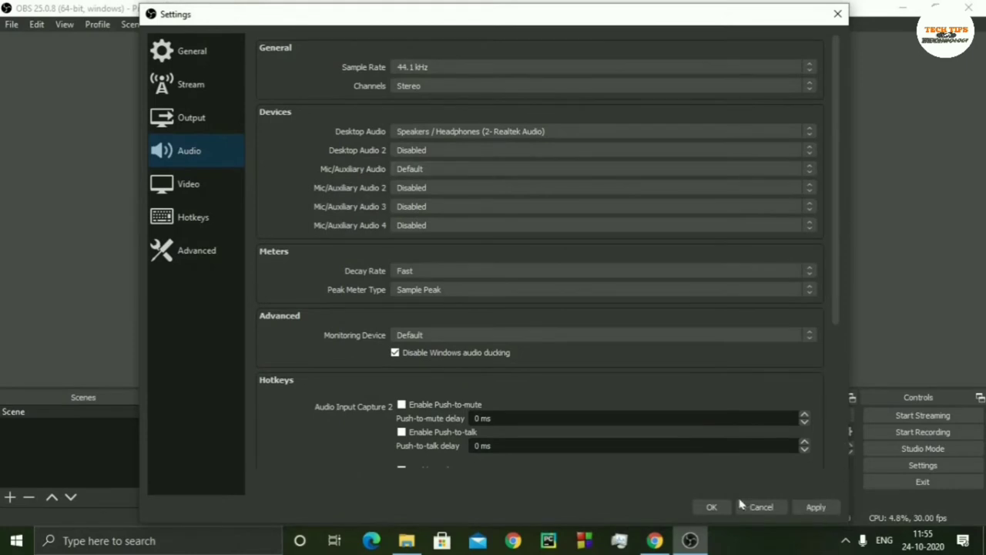
{"action": "left_click", "coordinate": [838, 13]}
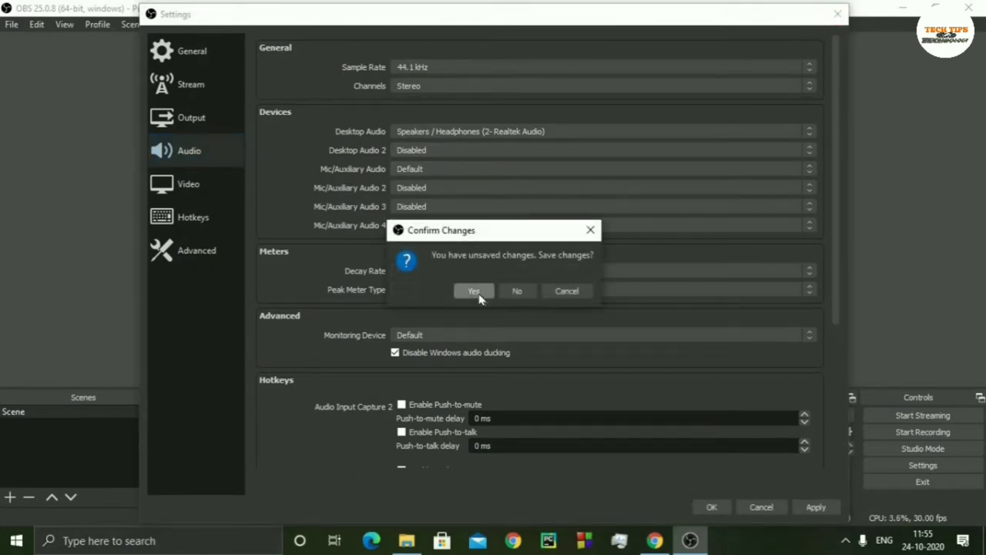
{"action": "left_click", "coordinate": [516, 296]}
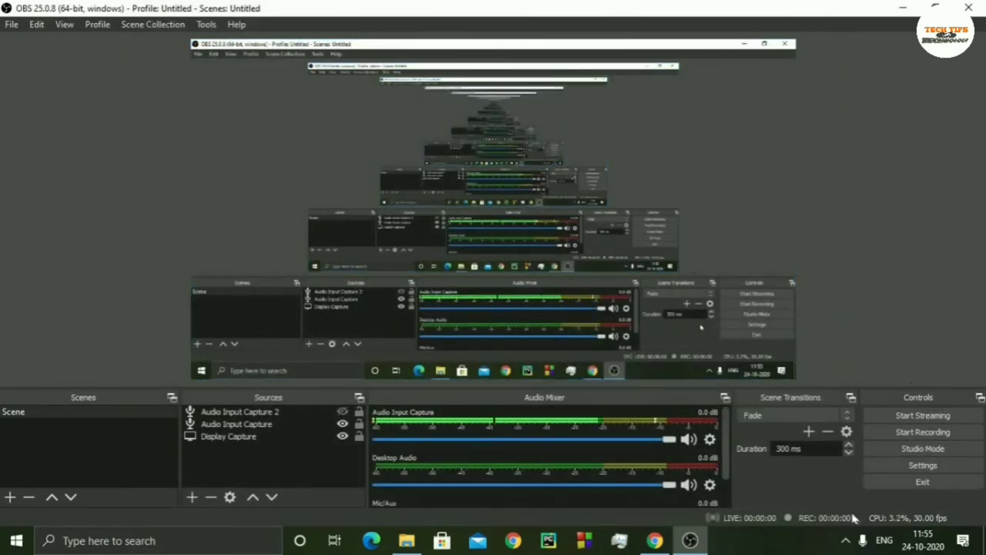
Record the screen with OBS while opening Windows Settings, return to OBS, and stop the recording.
{"action": "left_click", "coordinate": [956, 436]}
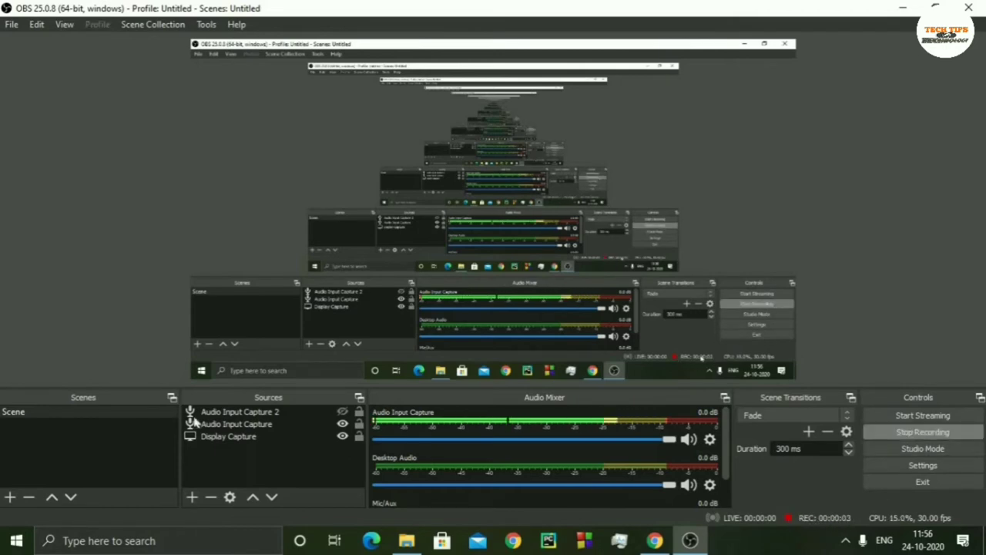
{"action": "left_click", "coordinate": [13, 540]}
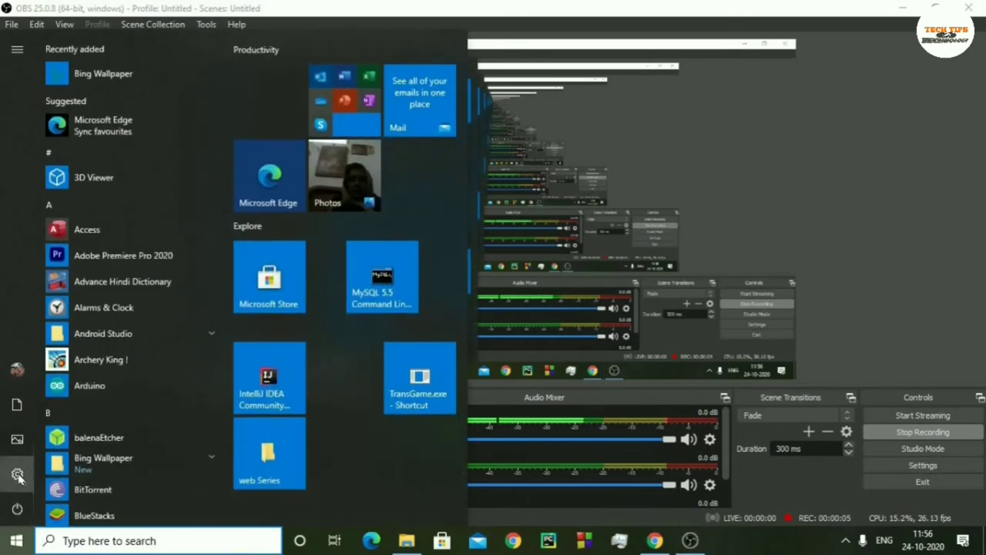
{"action": "left_click", "coordinate": [19, 477]}
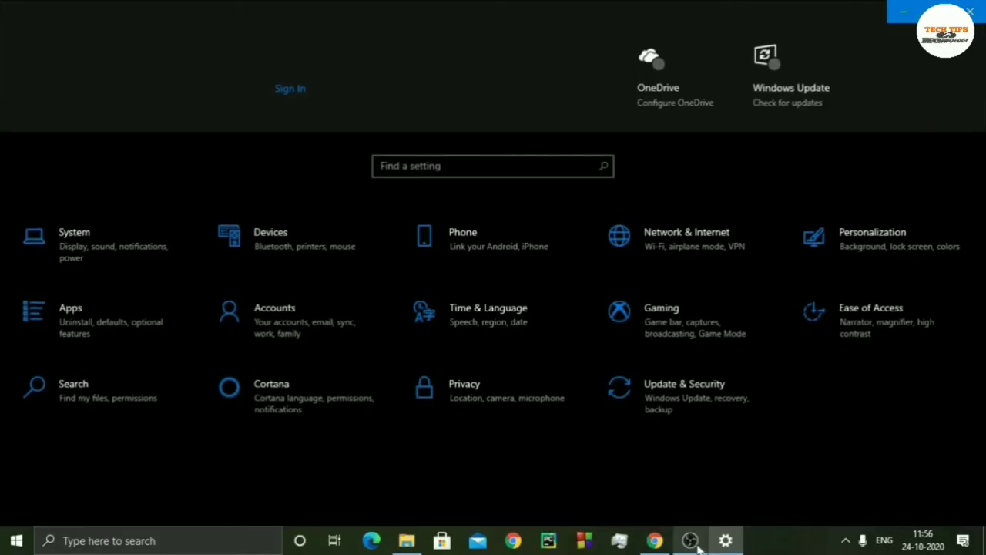
{"action": "left_click", "coordinate": [698, 546]}
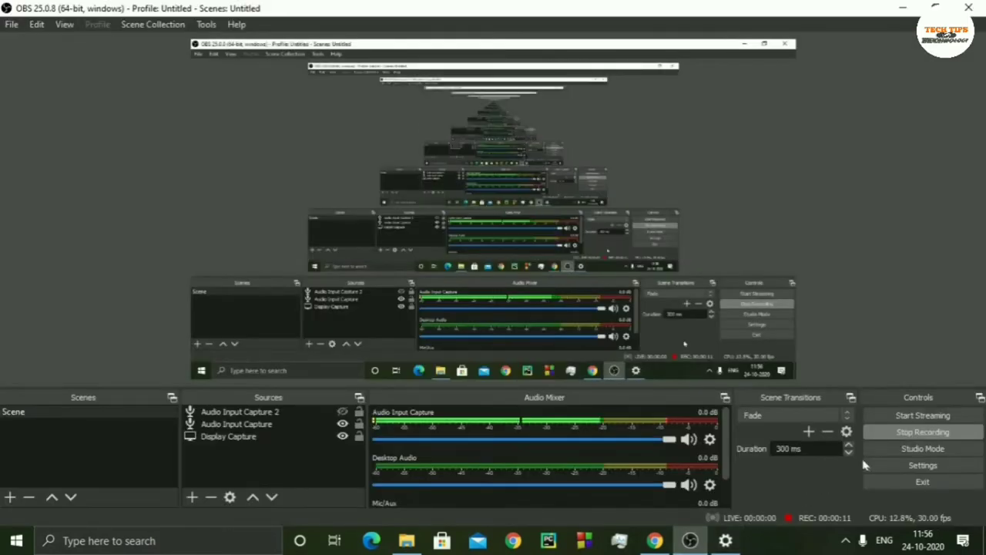
{"action": "left_click", "coordinate": [910, 437]}
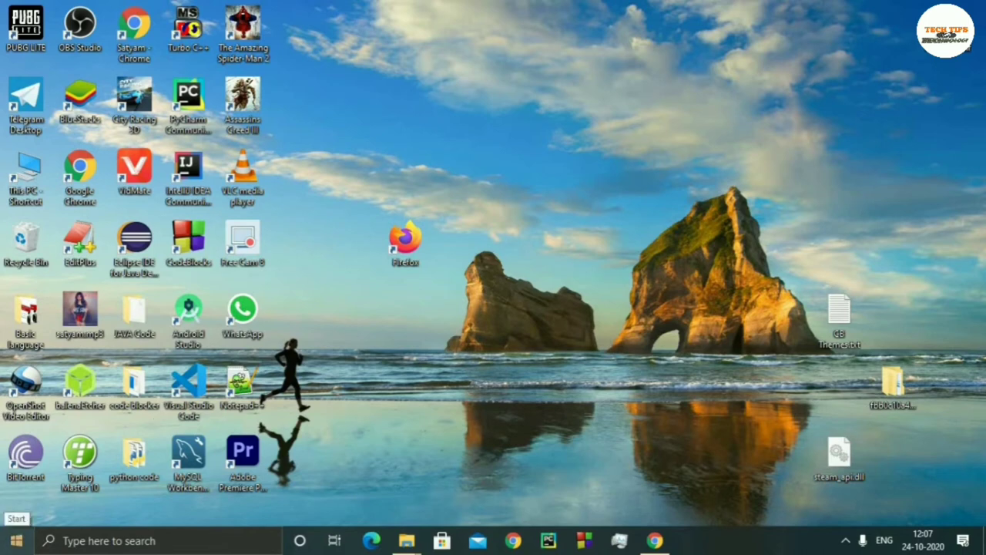
Open the Gaming section of Windows Settings and turn on recording of game clips and screenshots using Game bar.
{"action": "left_click", "coordinate": [17, 539]}
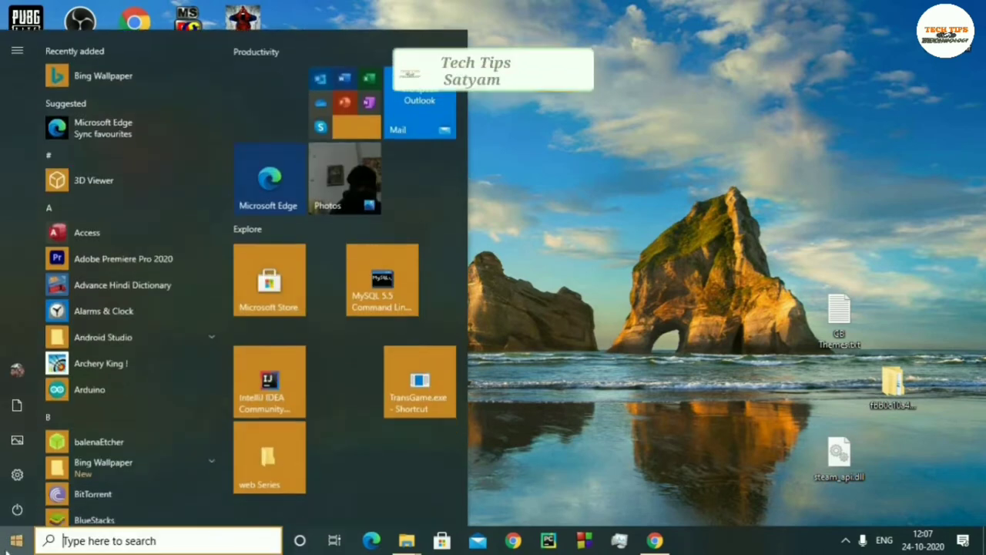
{"action": "left_click", "coordinate": [26, 476]}
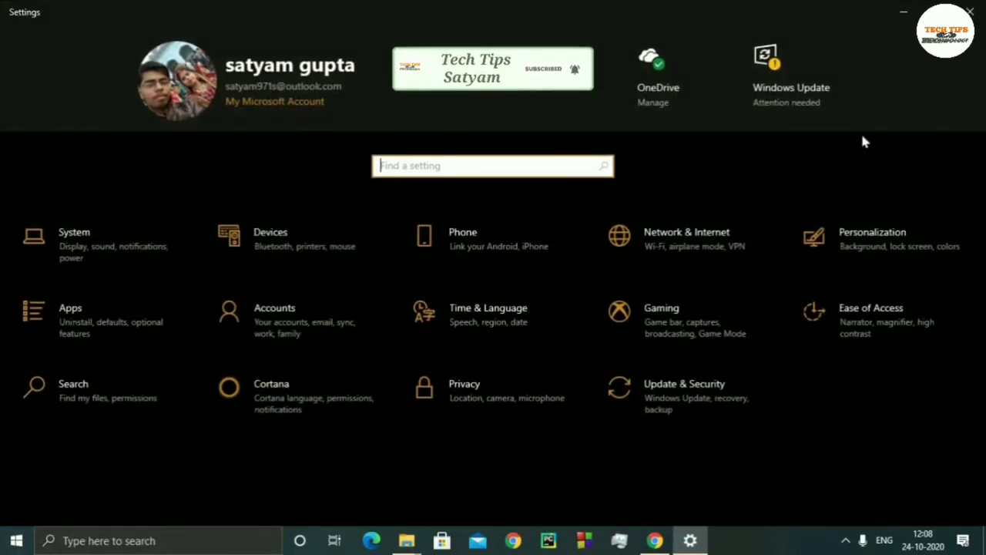
{"action": "left_click", "coordinate": [694, 337]}
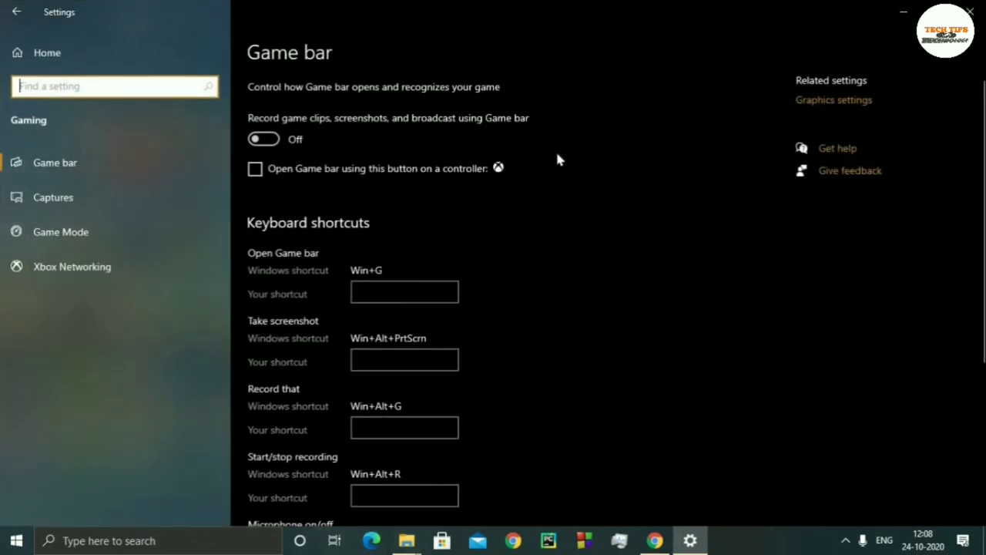
{"action": "left_click", "coordinate": [266, 143]}
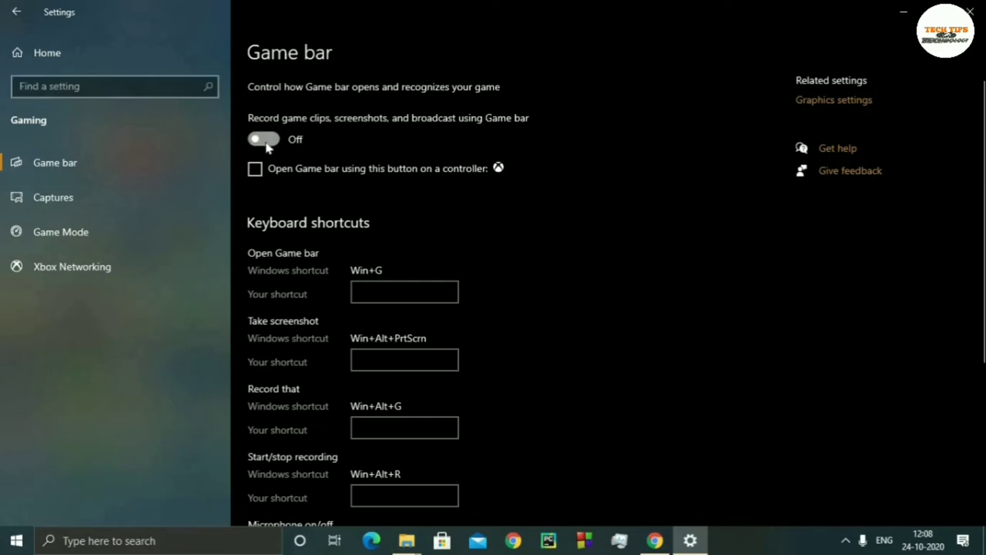
{"action": "left_click", "coordinate": [266, 144]}
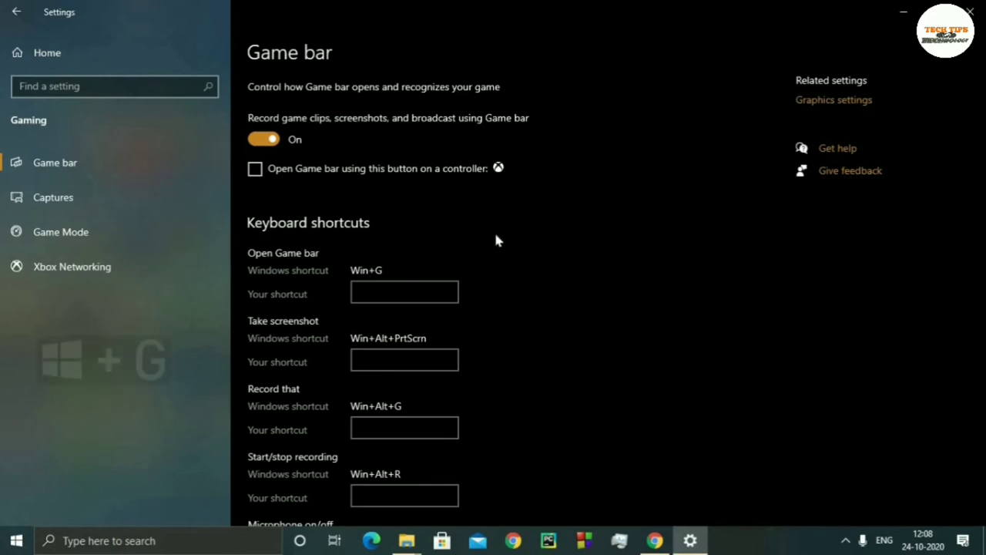
Open the Game bar overlay and record a clip, muting and unmuting the microphone before stopping the capture.
{"action": "key", "text": "super+g"}
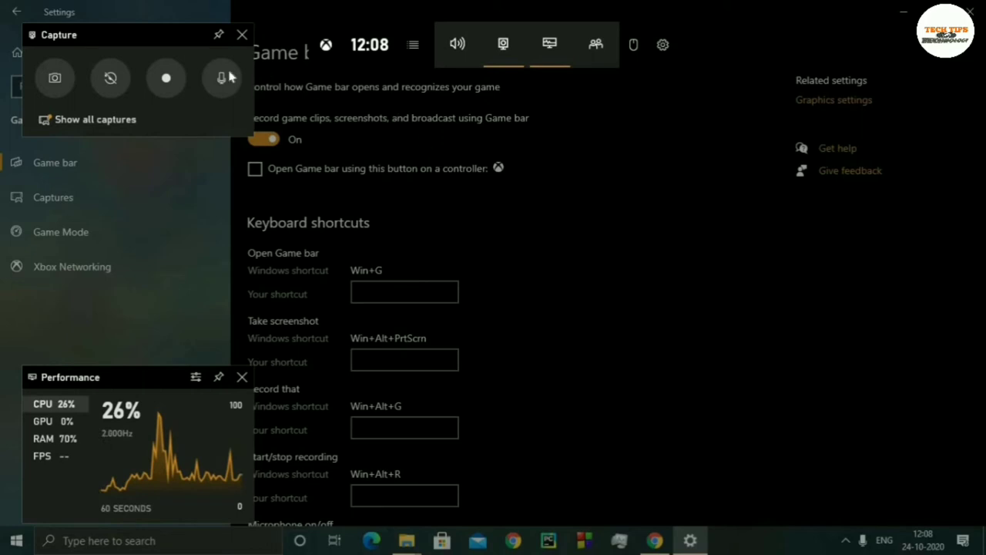
{"action": "left_click", "coordinate": [166, 81]}
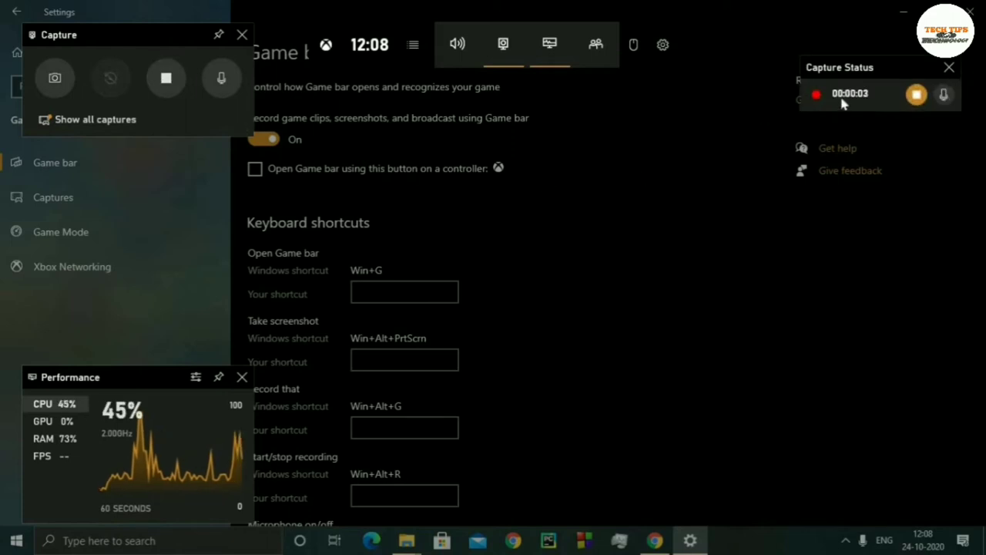
{"action": "left_click", "coordinate": [943, 95]}
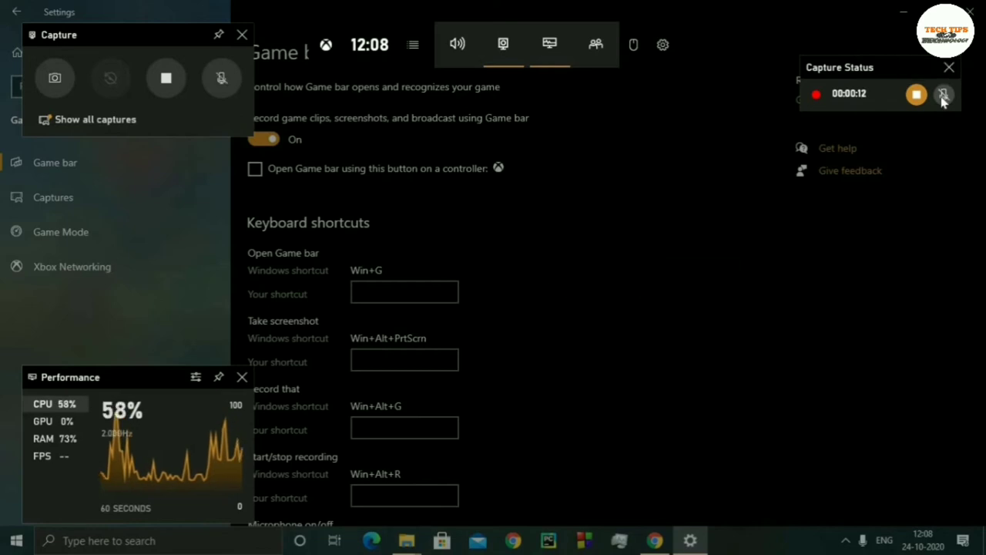
{"action": "left_click", "coordinate": [943, 95]}
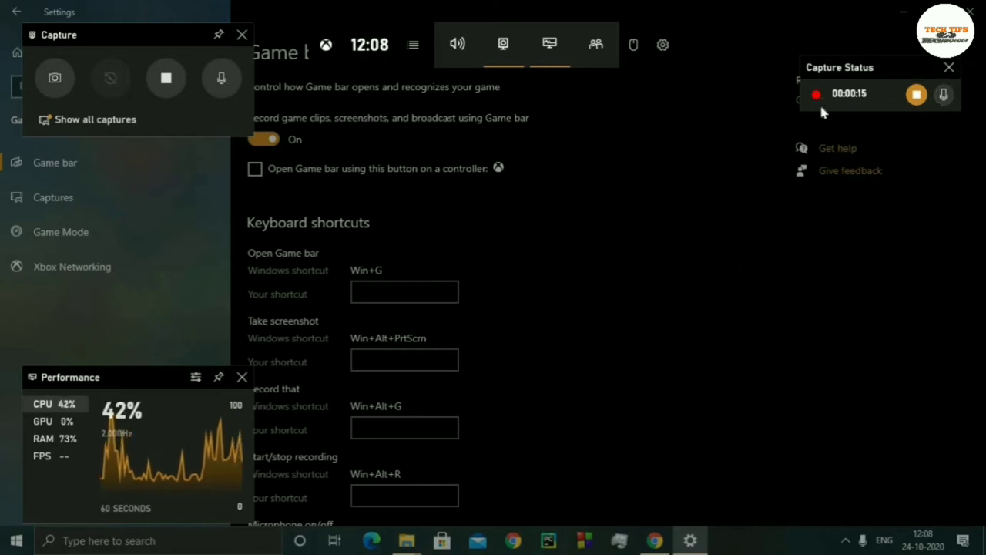
{"action": "left_click", "coordinate": [917, 95]}
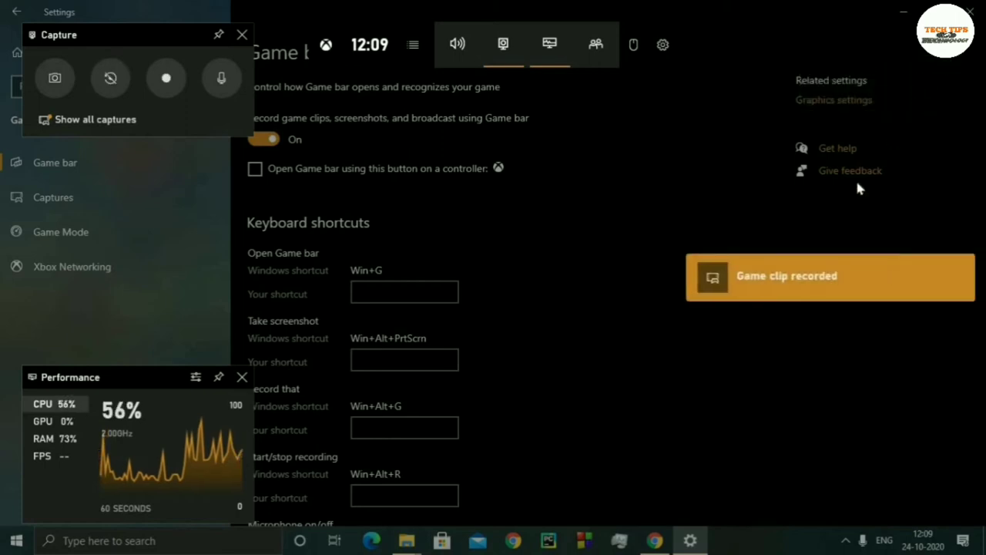
{"action": "left_click", "coordinate": [791, 280]}
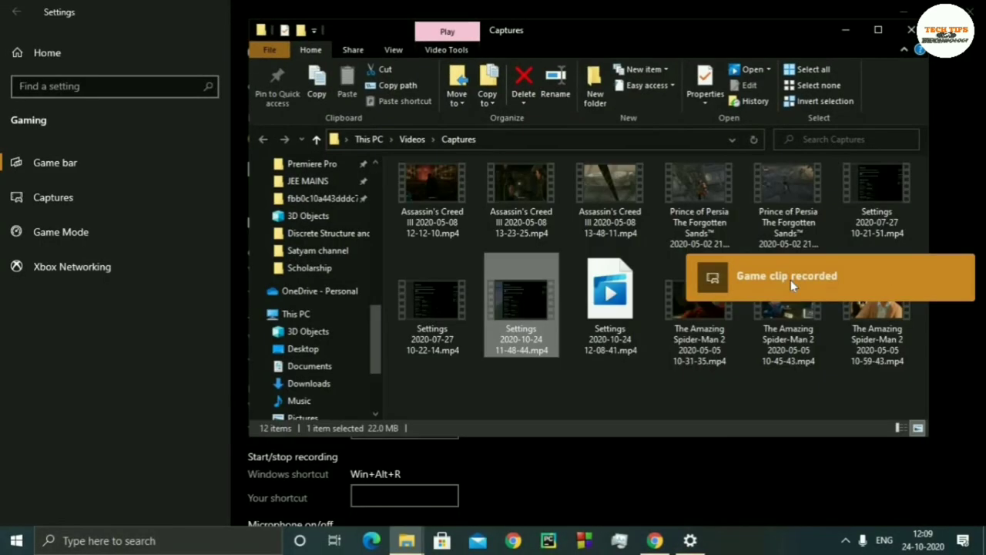
{"action": "left_click", "coordinate": [877, 31]}
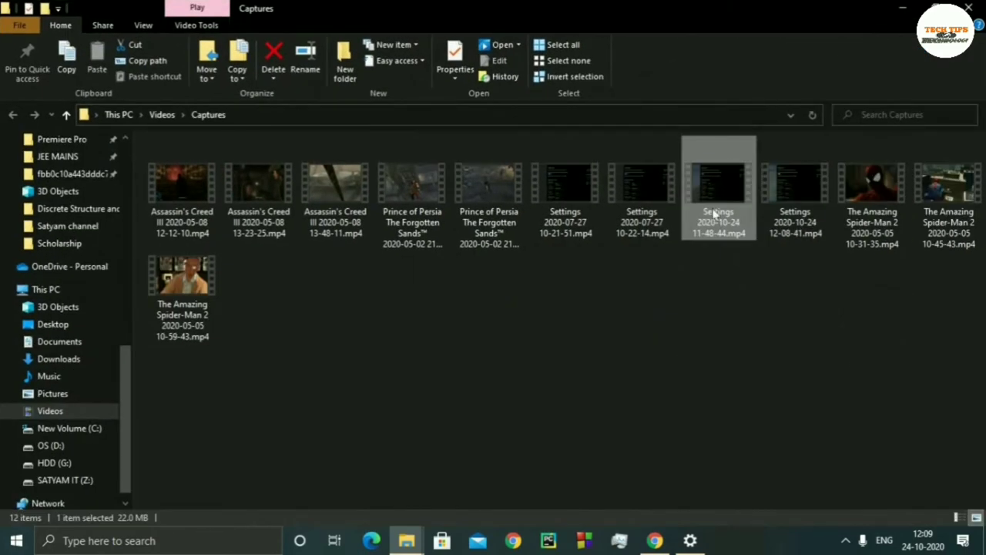
{"action": "double_click", "coordinate": [715, 213]}
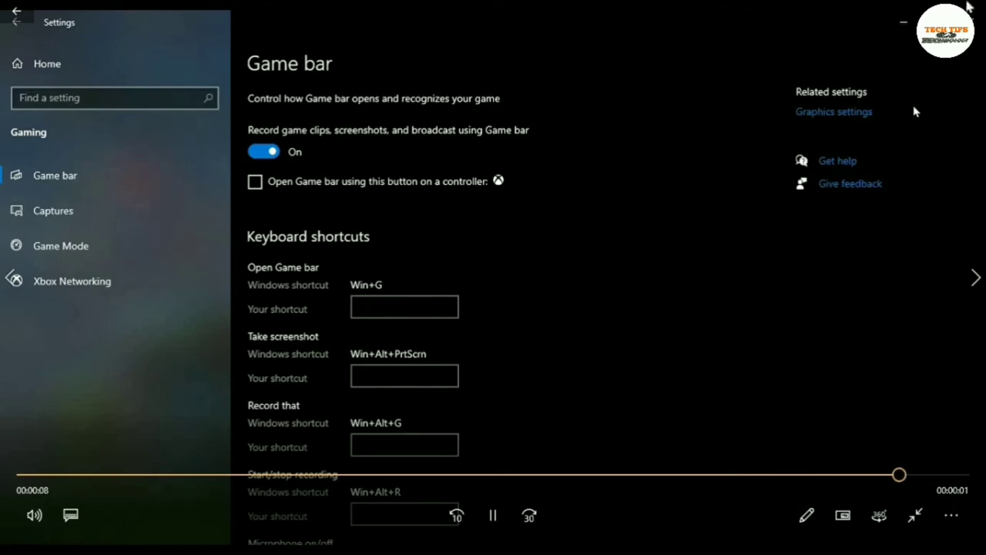
Close the video player and minimize the Captures folder and the Settings window to return to the desktop.
{"action": "left_click", "coordinate": [970, 8]}
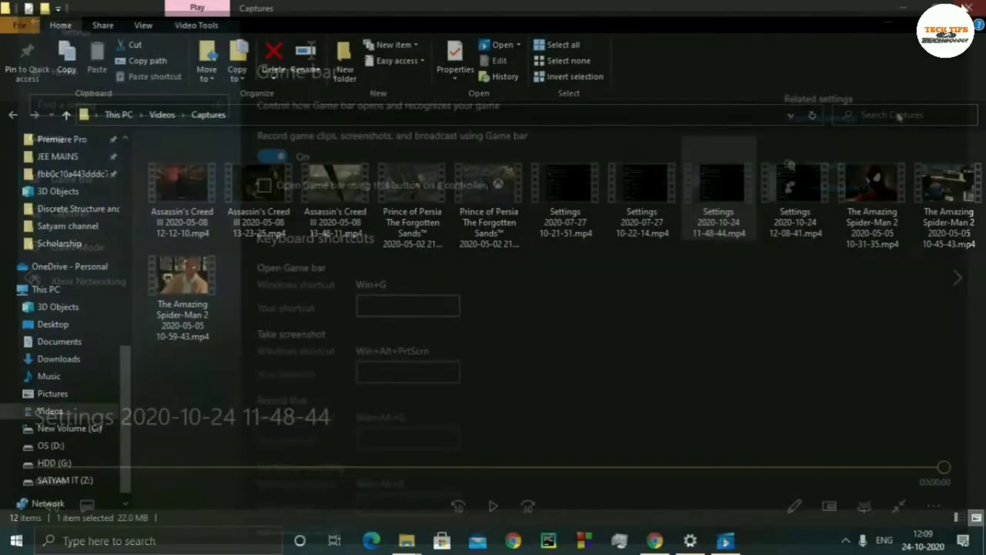
{"action": "left_click", "coordinate": [894, 6]}
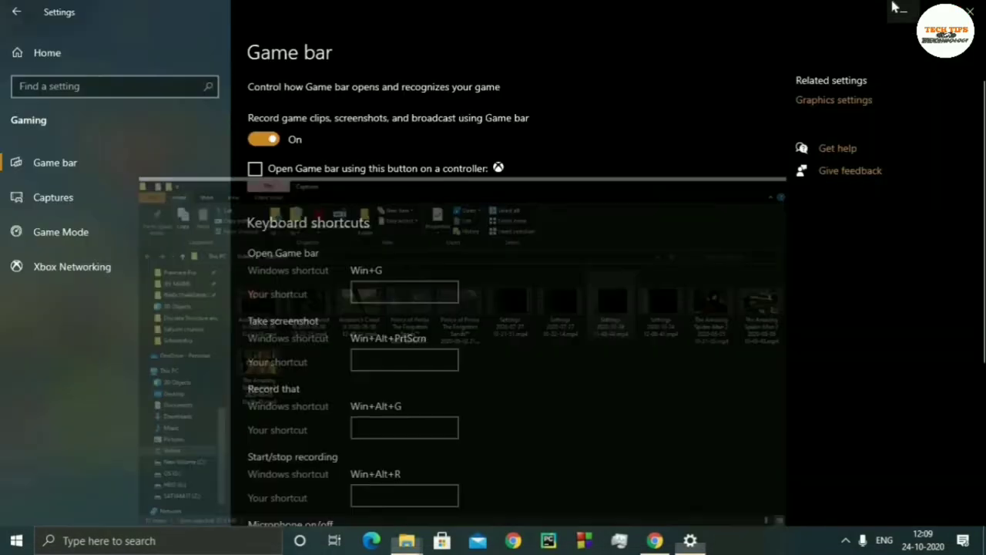
{"action": "left_click", "coordinate": [894, 6]}
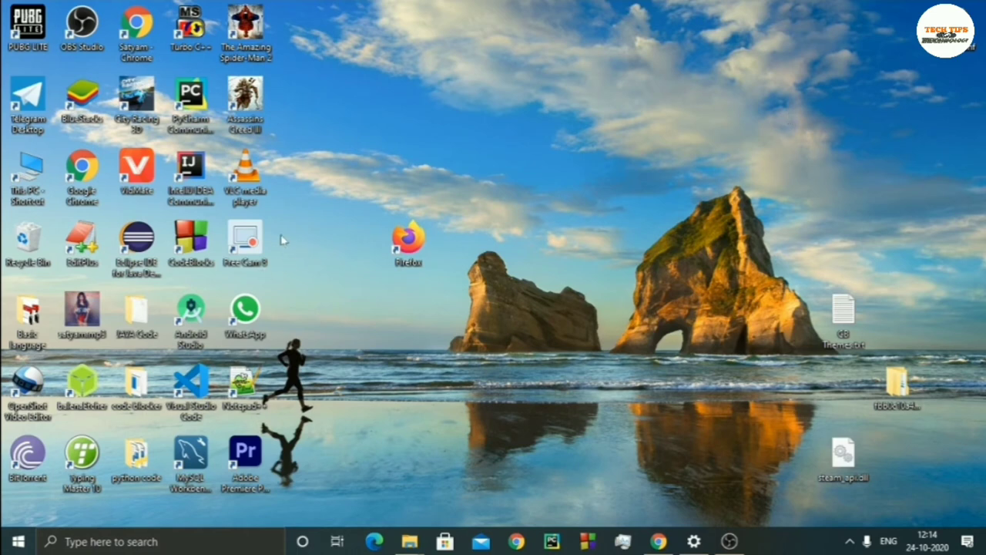
Open Free Cam 8 from the desktop and maximize its window.
{"action": "right_click", "coordinate": [250, 248]}
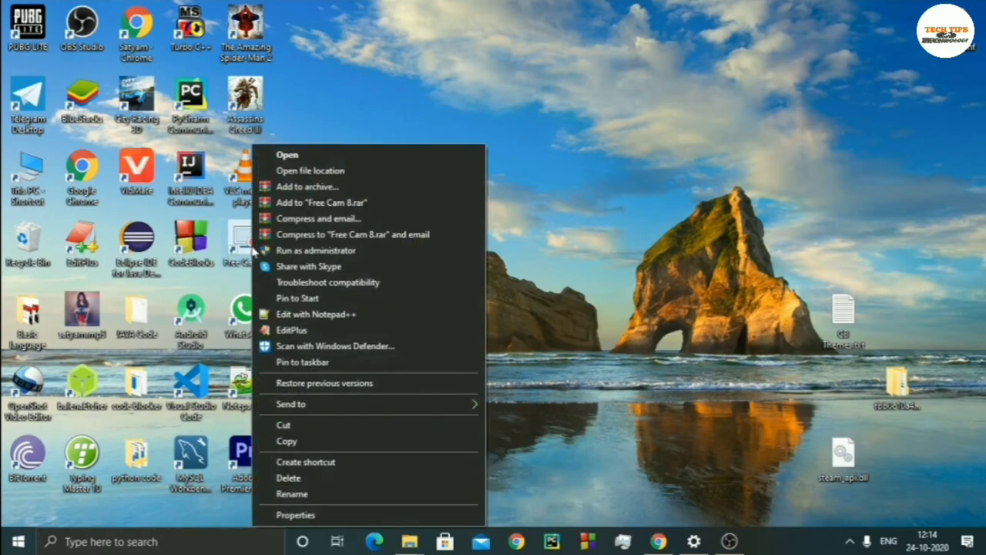
{"action": "left_click", "coordinate": [287, 154]}
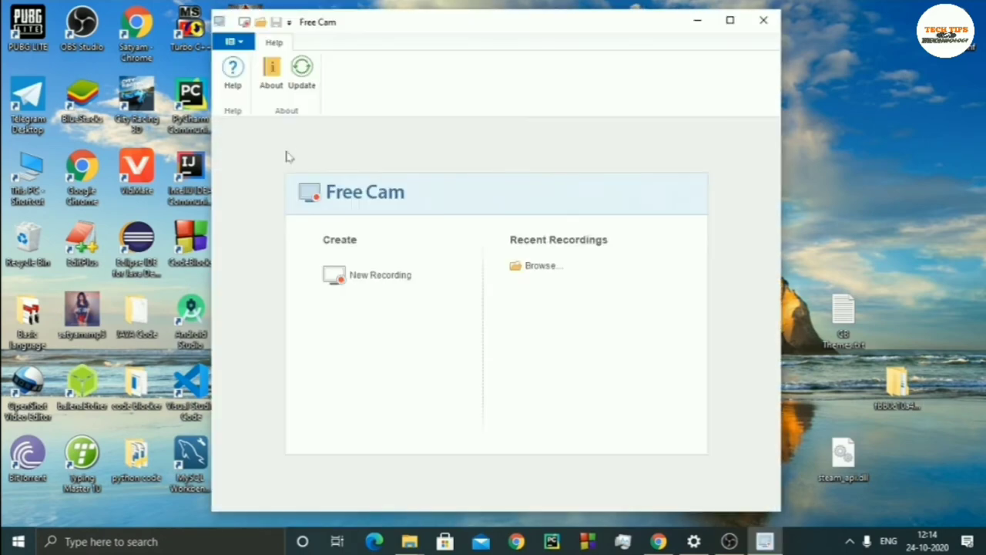
{"action": "left_click", "coordinate": [730, 20]}
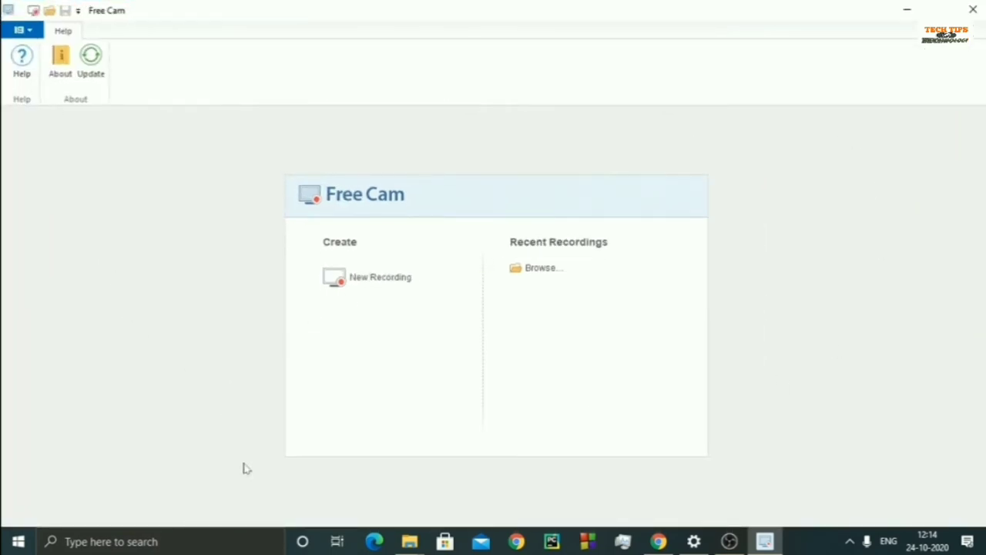
Create a new recording with the capture area set to Fullscreen, and toggle the microphone mute twice.
{"action": "left_click", "coordinate": [381, 287]}
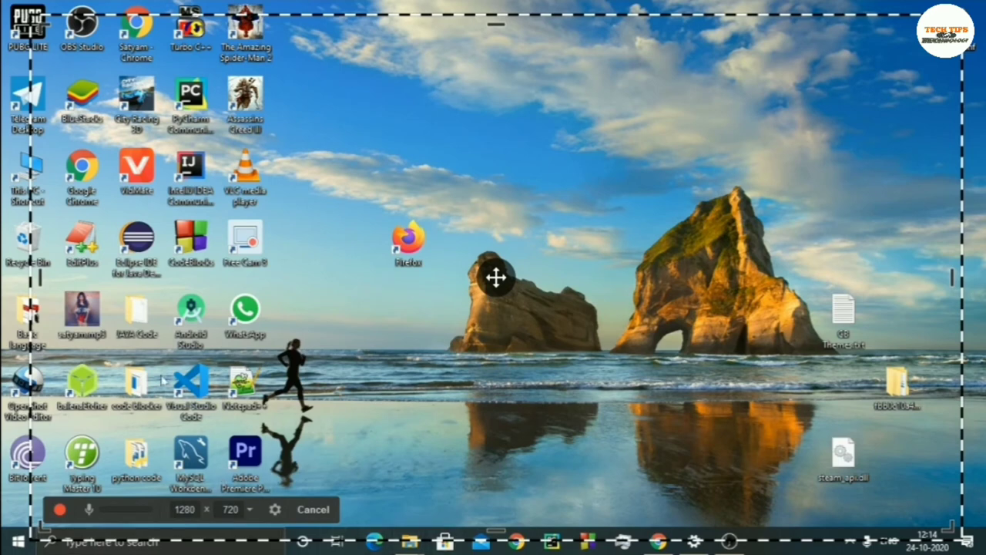
{"action": "left_click", "coordinate": [251, 510]}
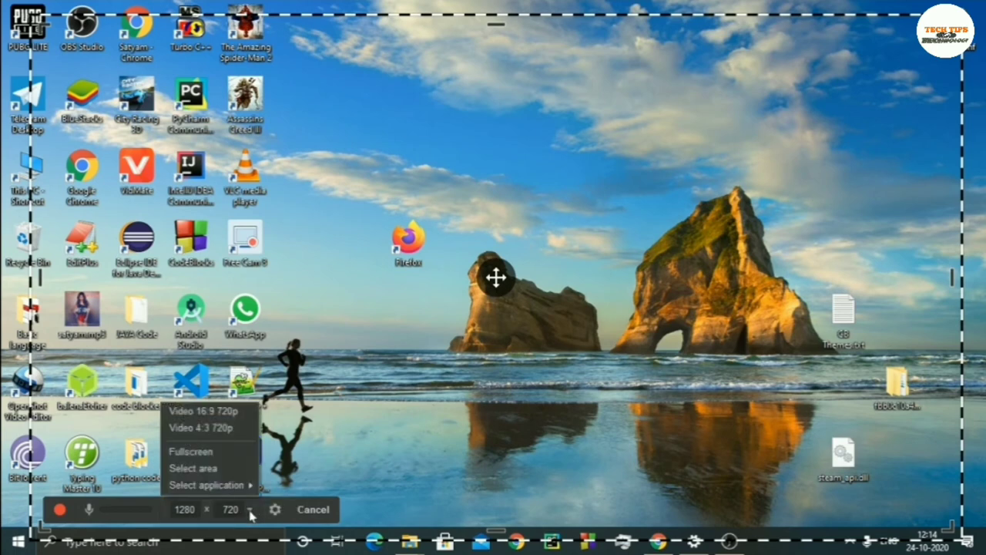
{"action": "left_click", "coordinate": [193, 453]}
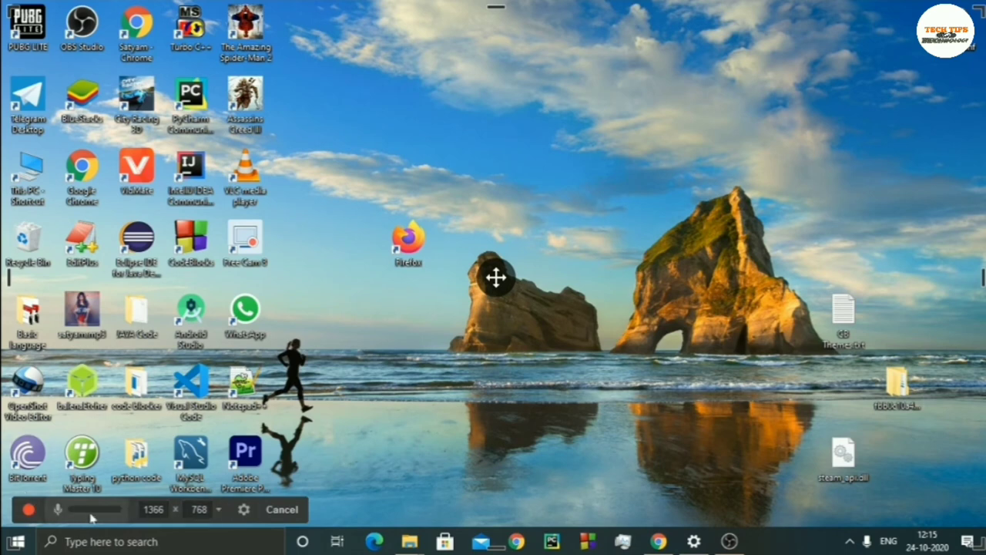
{"action": "left_click", "coordinate": [63, 514]}
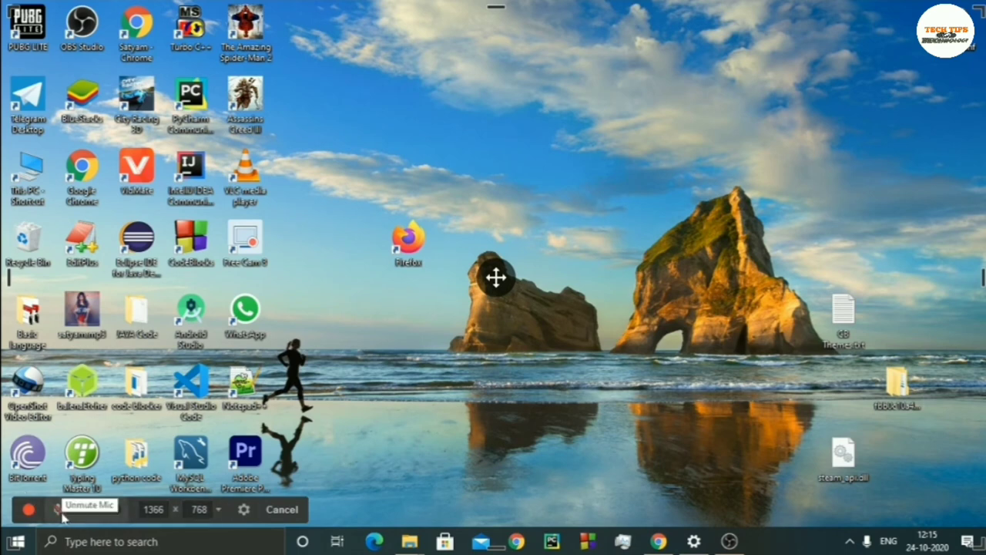
{"action": "left_click", "coordinate": [63, 515]}
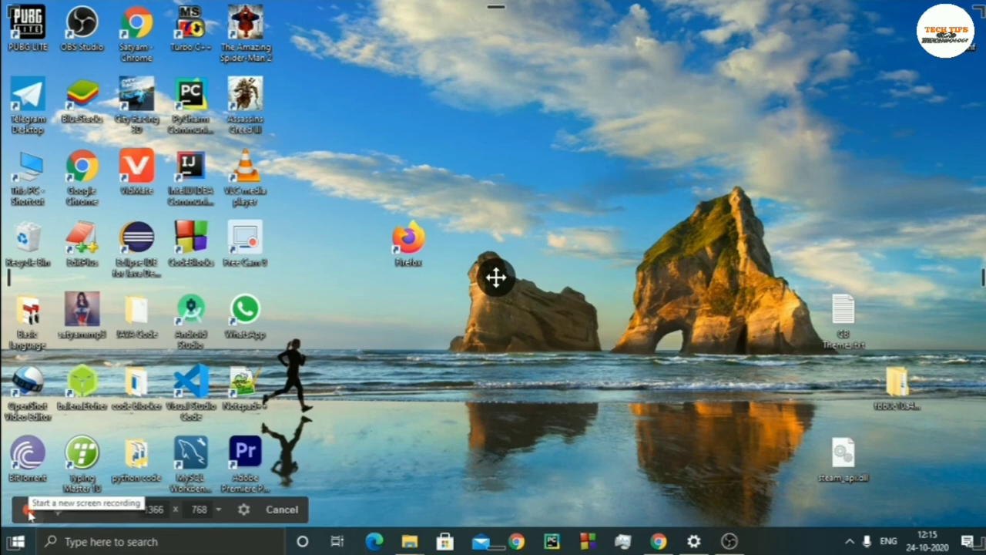
Record the desktop with Free Cam and finish the recording so it opens in the editor.
{"action": "left_click", "coordinate": [28, 510]}
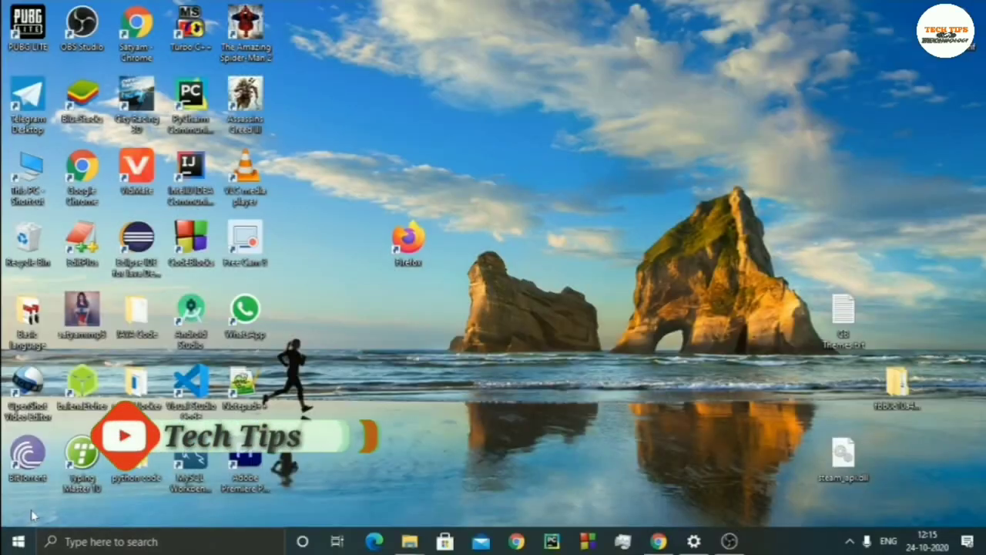
{"action": "left_click", "coordinate": [849, 543]}
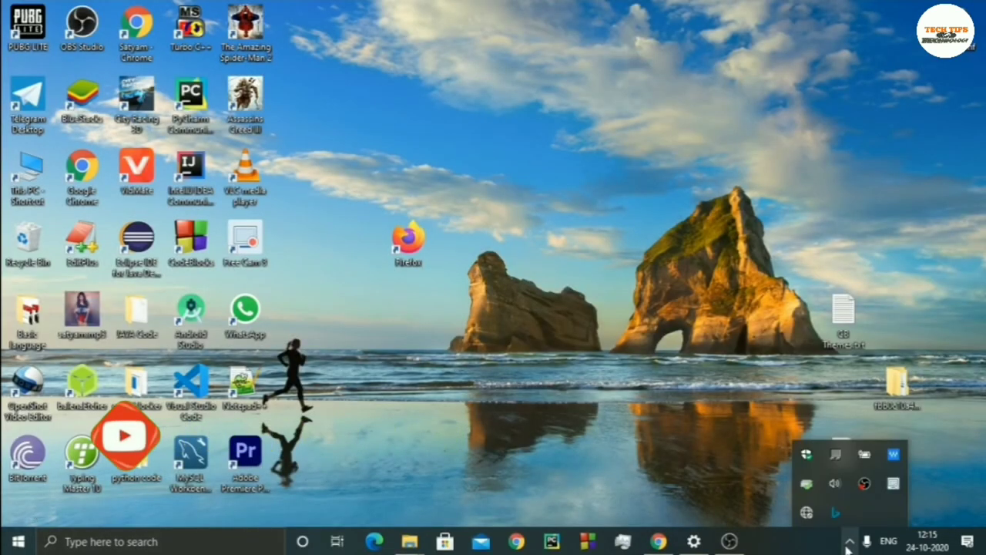
{"action": "right_click", "coordinate": [894, 484]}
{"action": "left_click", "coordinate": [886, 445]}
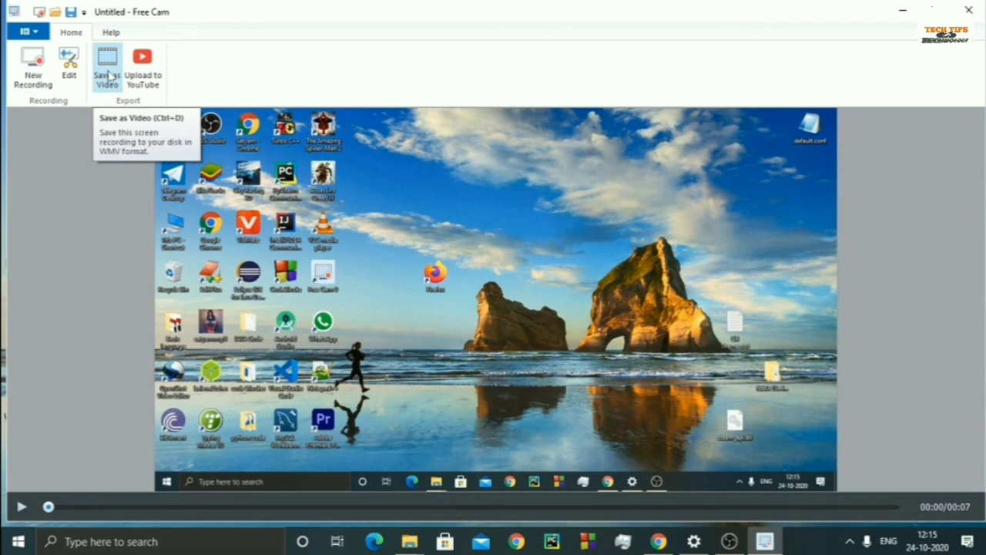
Look at the Save as Video options for the recording, close them without saving, and minimize Free Cam.
{"action": "left_click", "coordinate": [108, 75]}
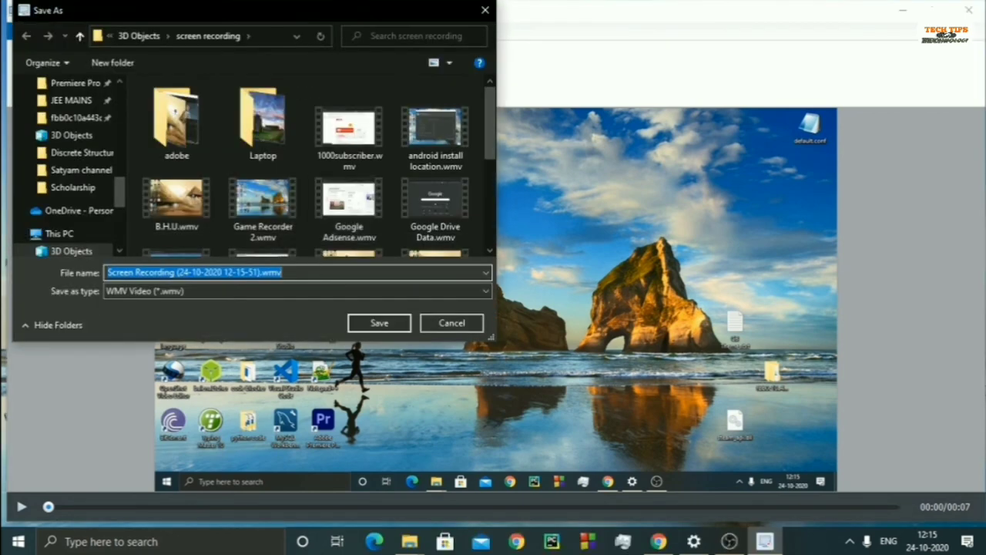
{"action": "left_click", "coordinate": [282, 272]}
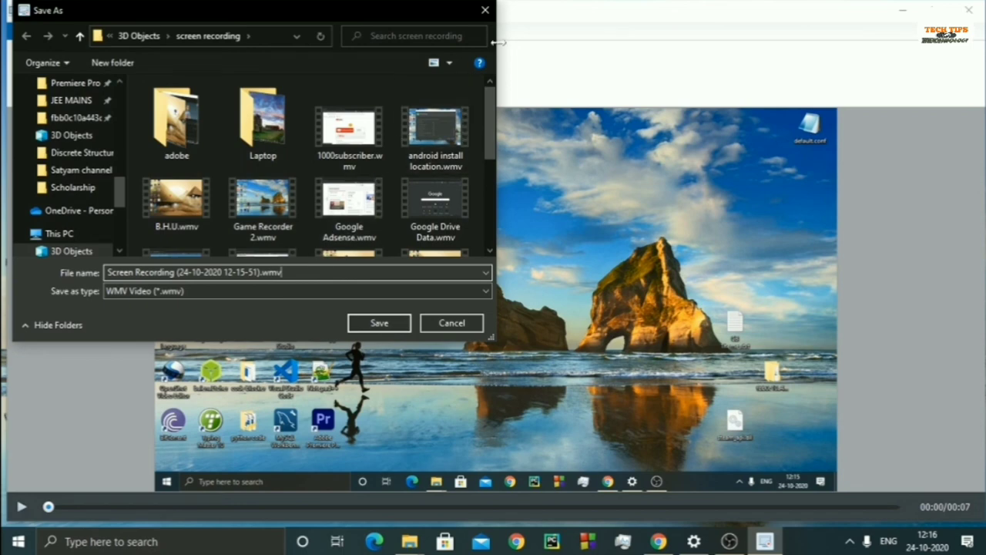
{"action": "left_click", "coordinate": [485, 10]}
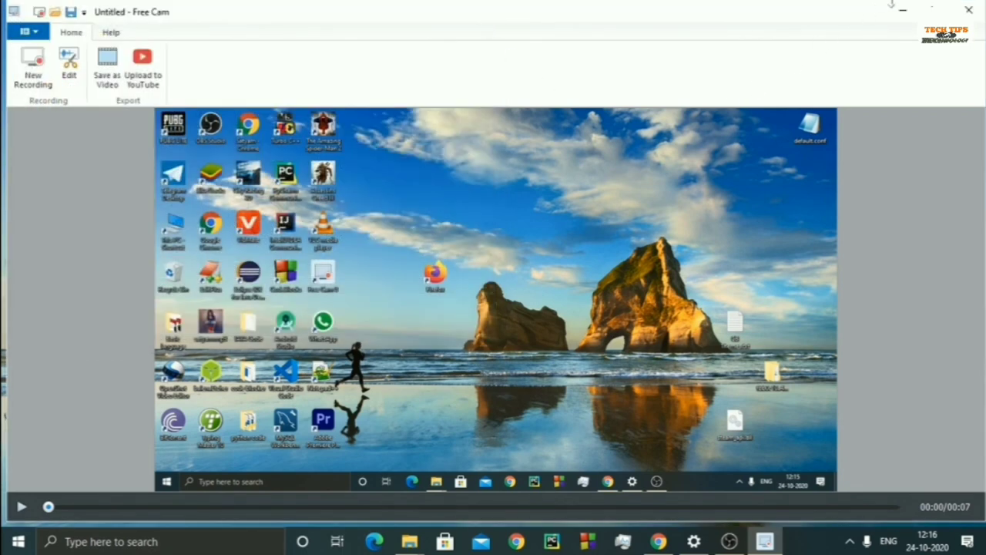
{"action": "left_click", "coordinate": [902, 17]}
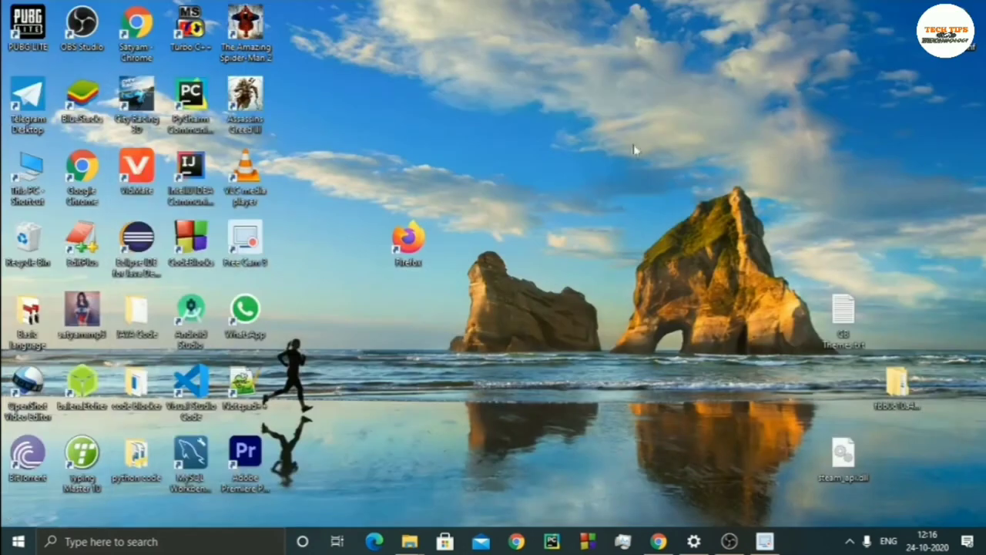